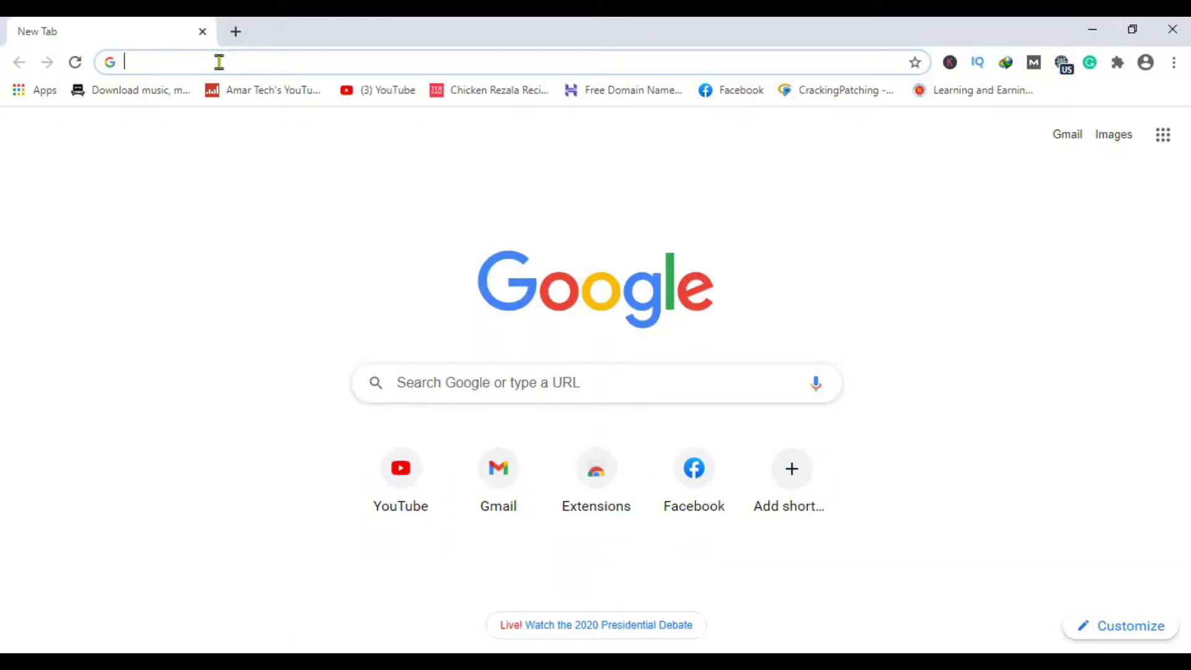
Open the official Wondershare Filmora website, filmora.wondershare.com, in the browser.
right_click(219, 61)
click(310, 198)
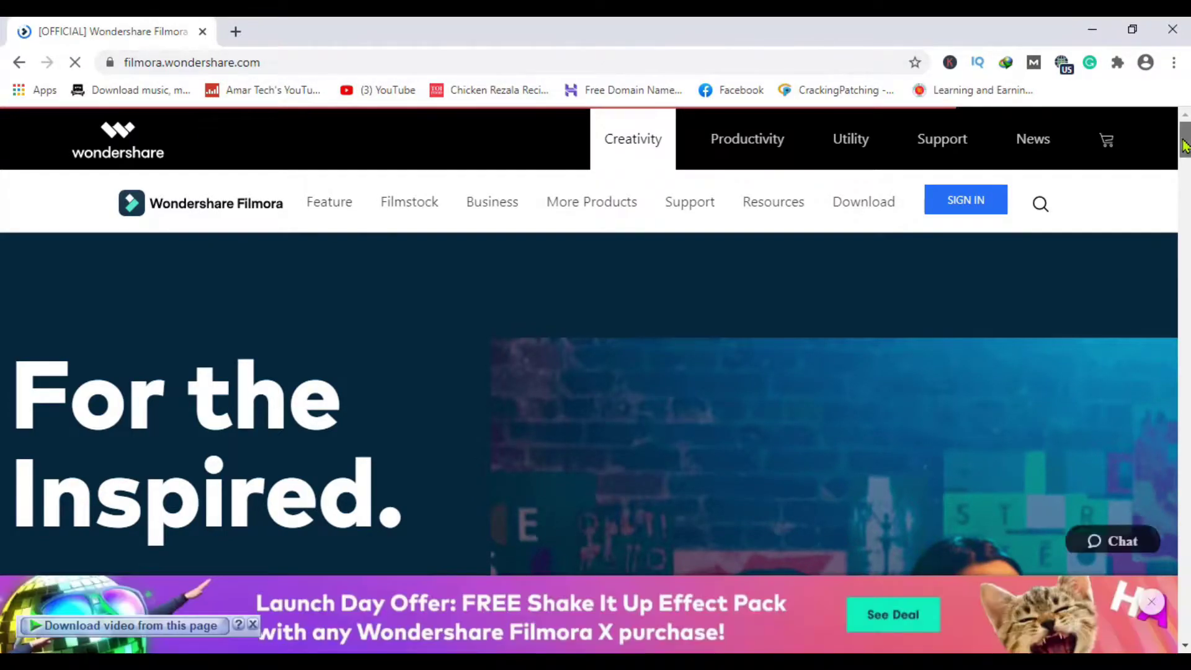
drag(1185, 147, 1183, 72)
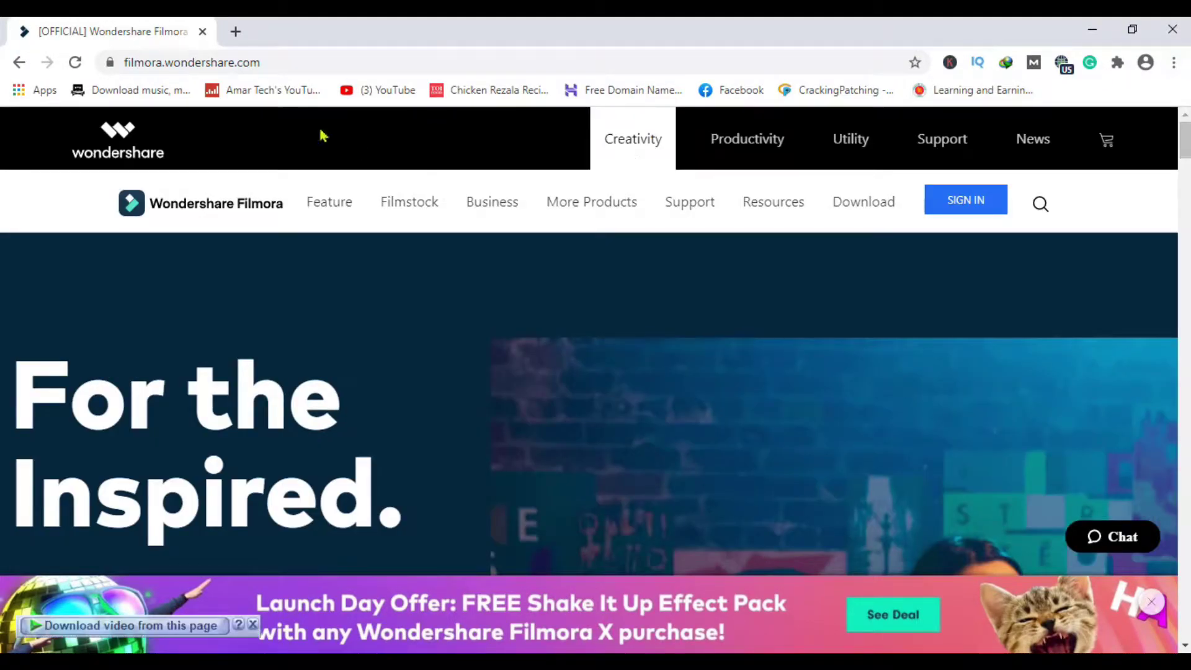
Download the Filmora X for Windows installer and close the download-complete dialog.
click(873, 217)
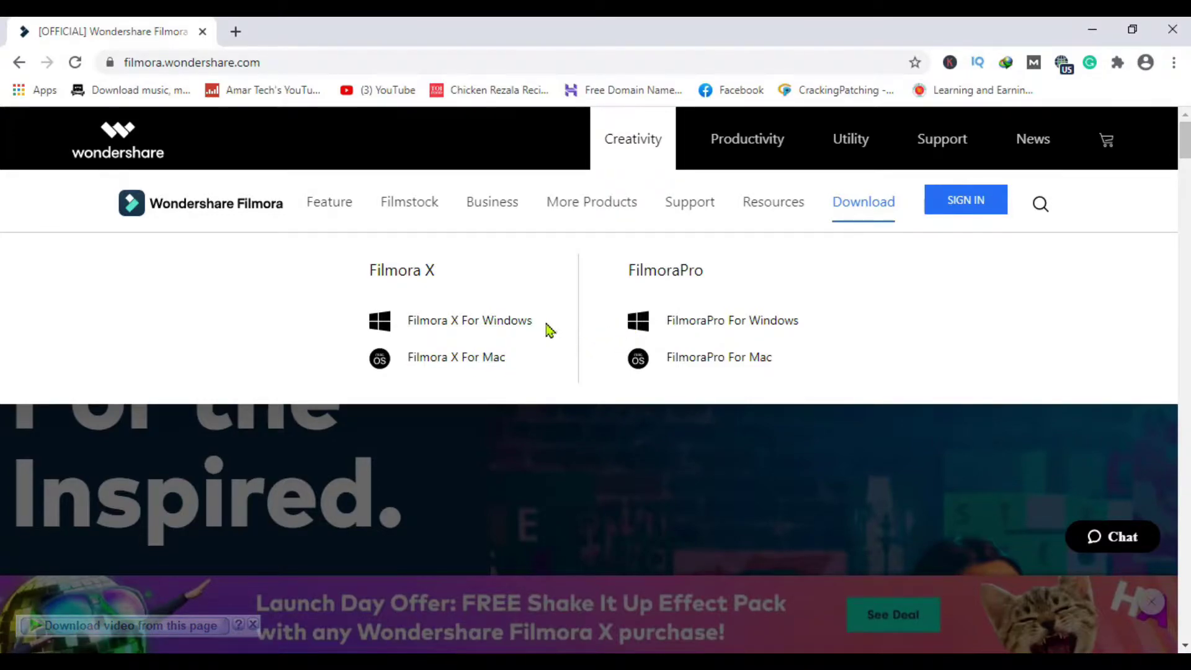
click(513, 327)
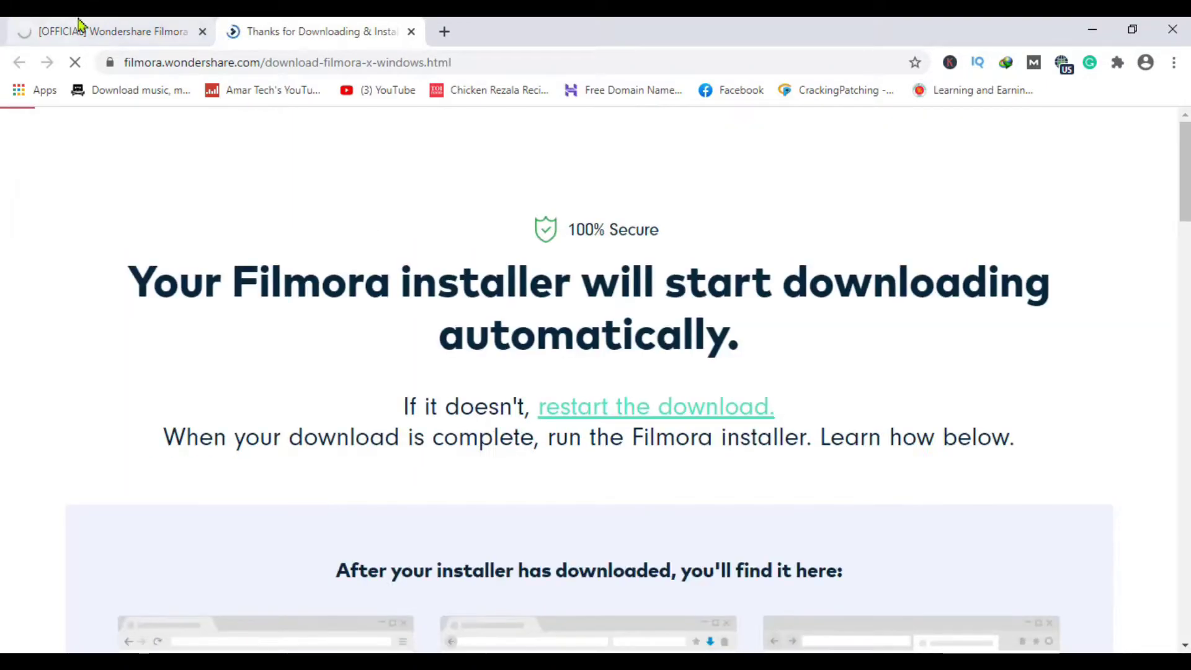
click(683, 404)
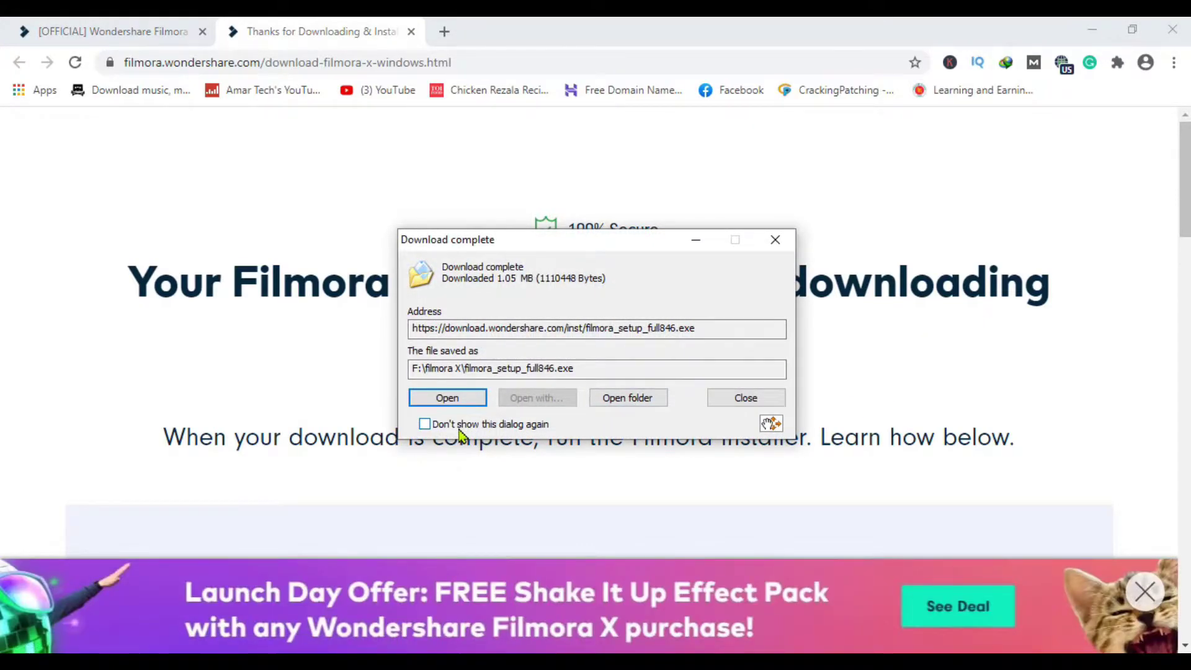
click(774, 241)
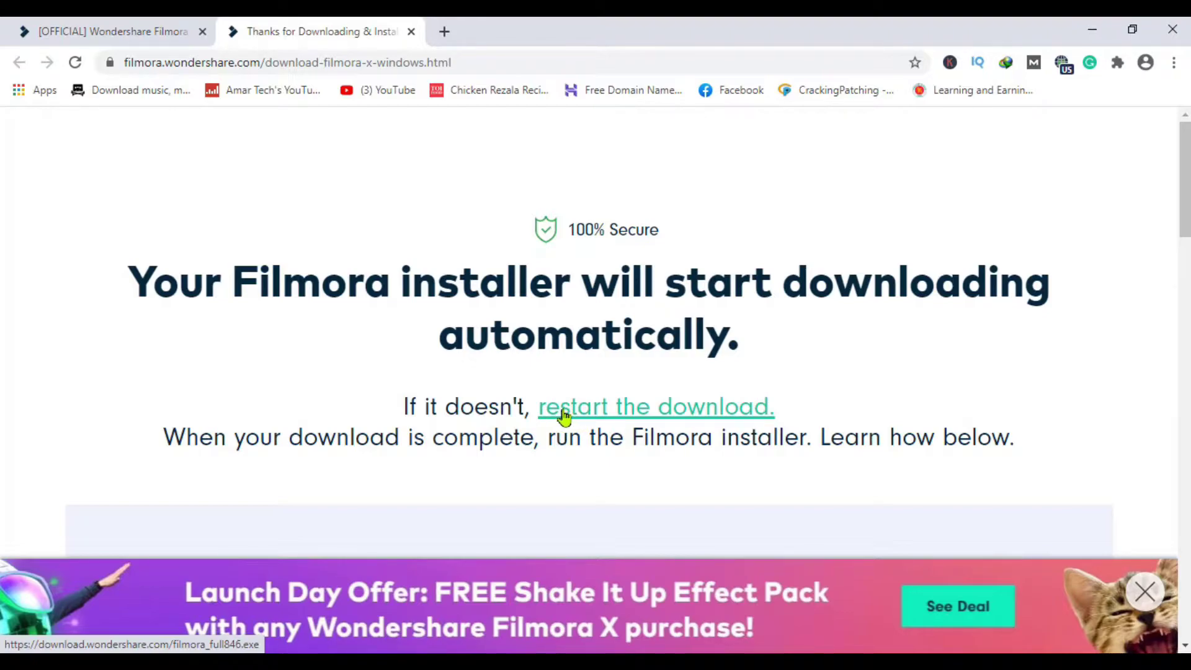
Restart the Filmora installer download, dismissing its completion dialog and the promotional banner.
click(680, 422)
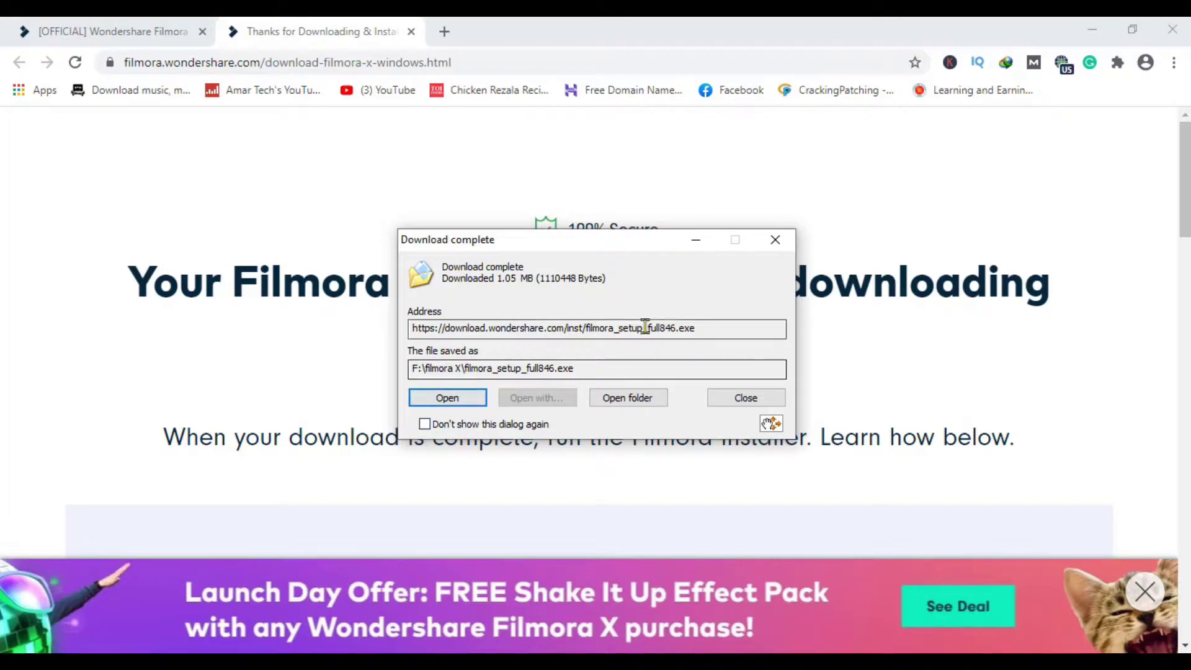
click(775, 240)
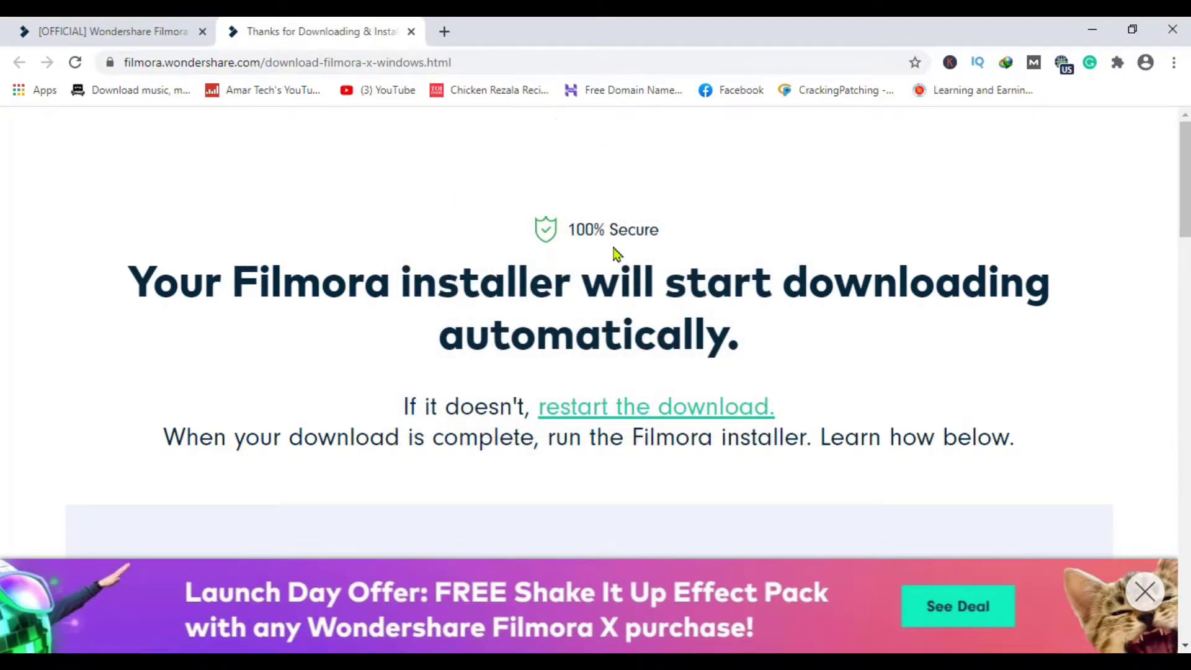
click(1144, 591)
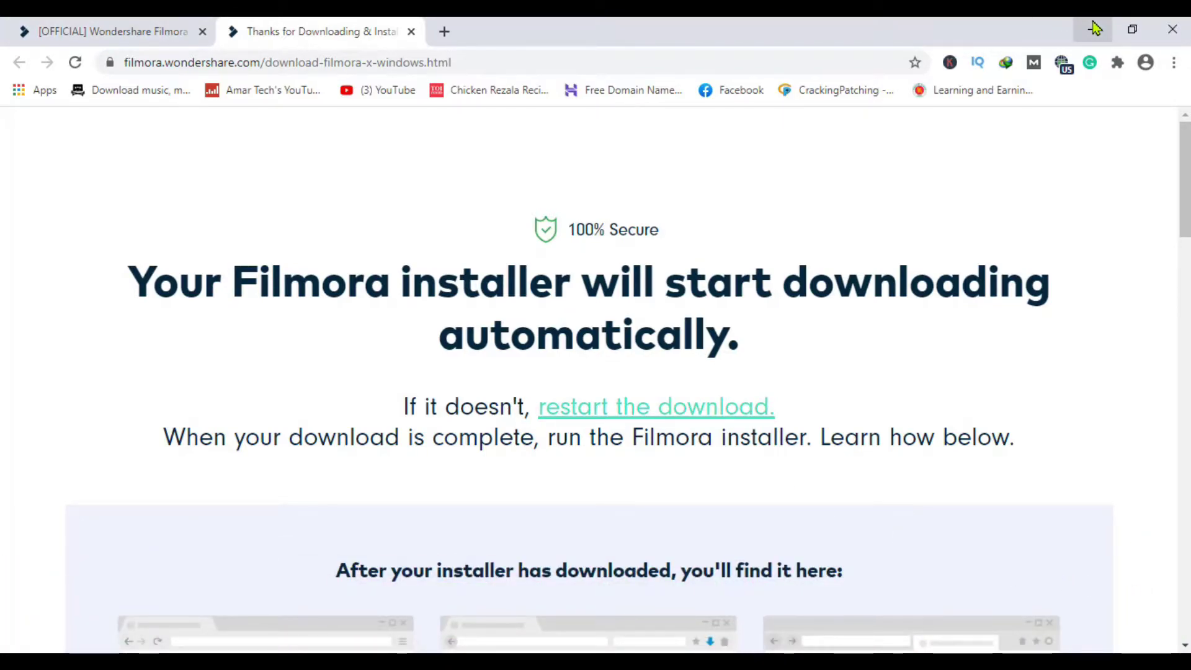
Switch to the desktop and refresh it.
click(1095, 28)
right_click(465, 139)
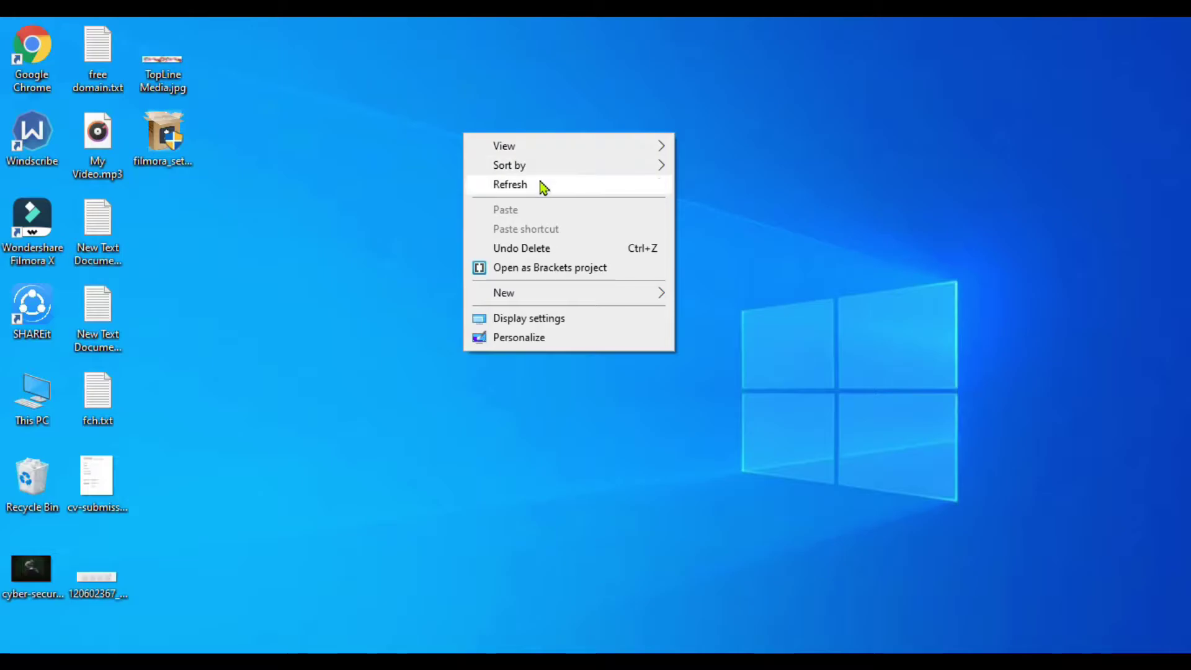
click(543, 184)
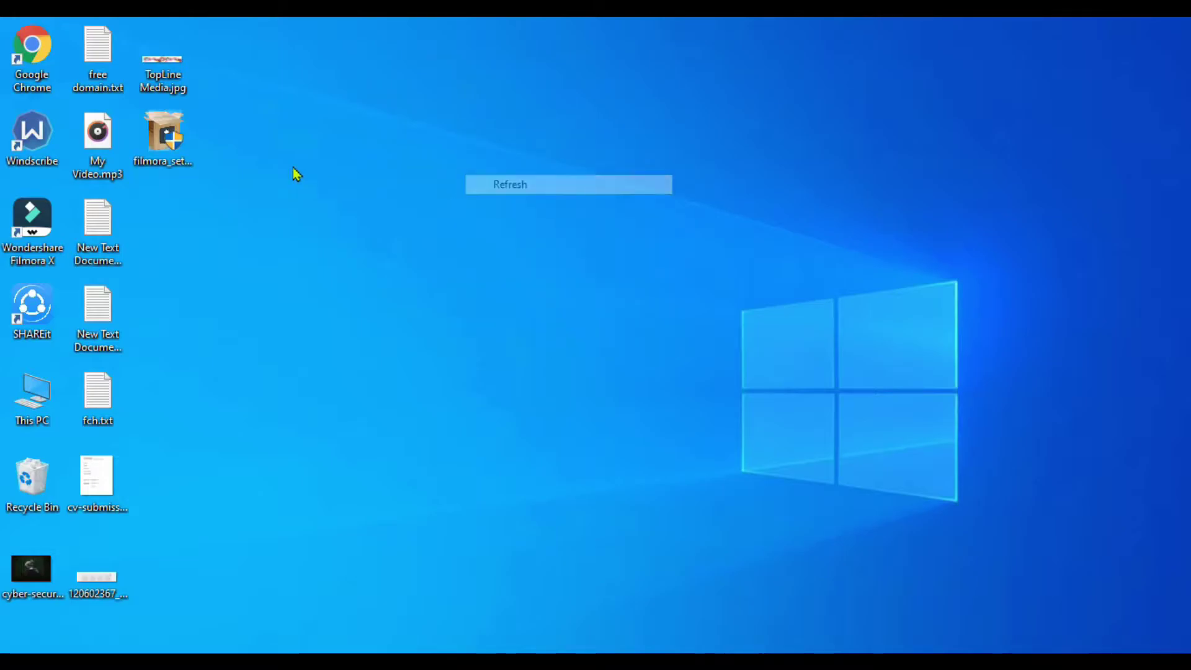
Run the Filmora setup file on the desktop as administrator and close the installer without installing.
right_click(154, 155)
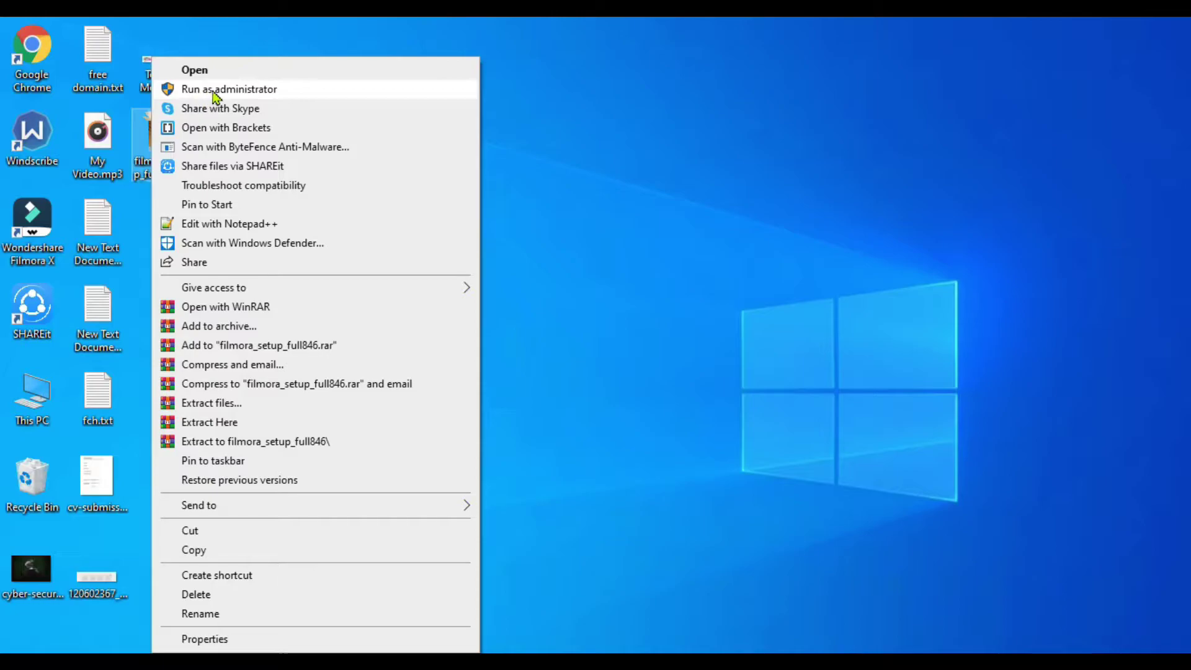
click(231, 91)
click(232, 91)
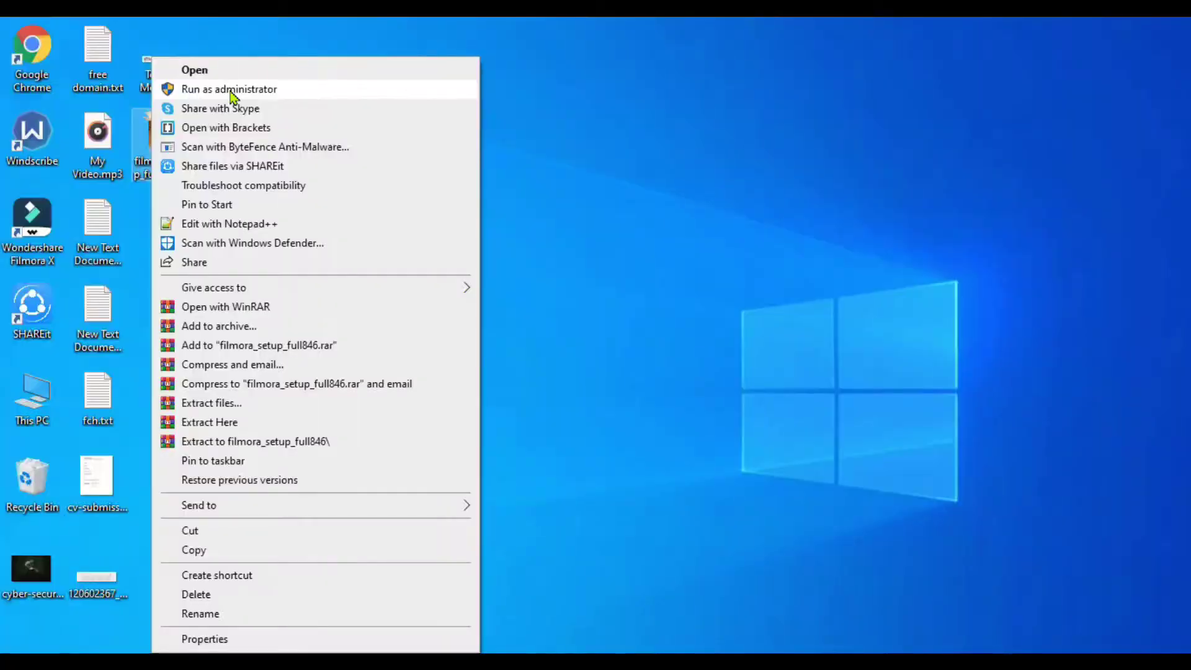
click(231, 91)
click(230, 90)
click(231, 90)
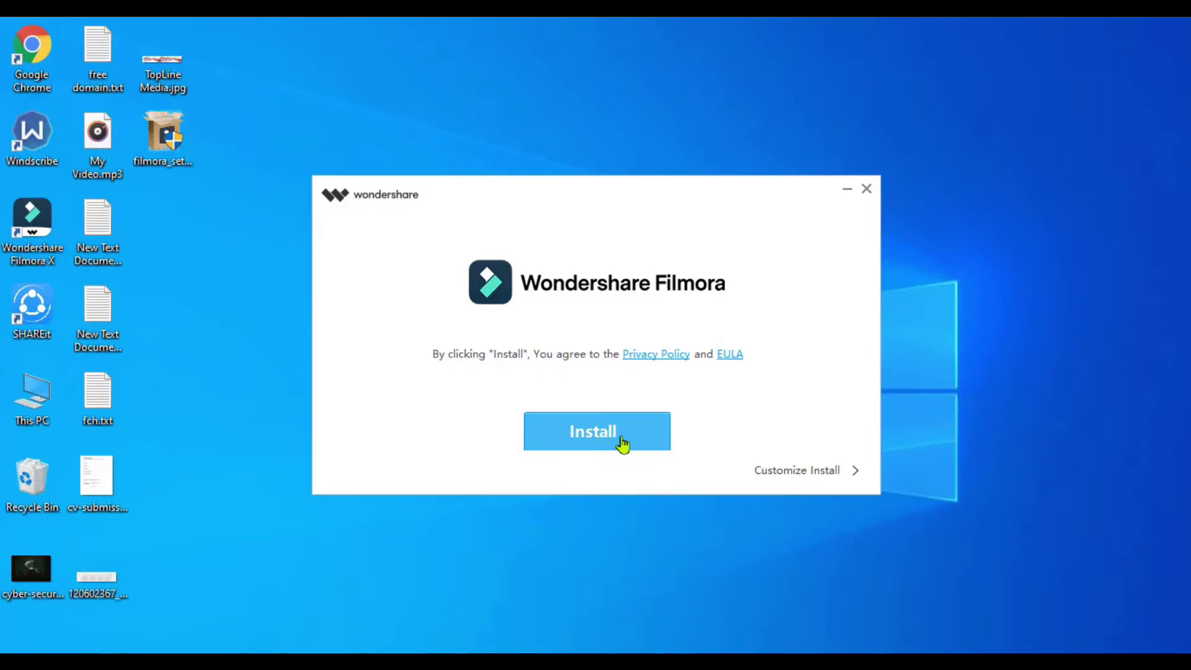
click(867, 190)
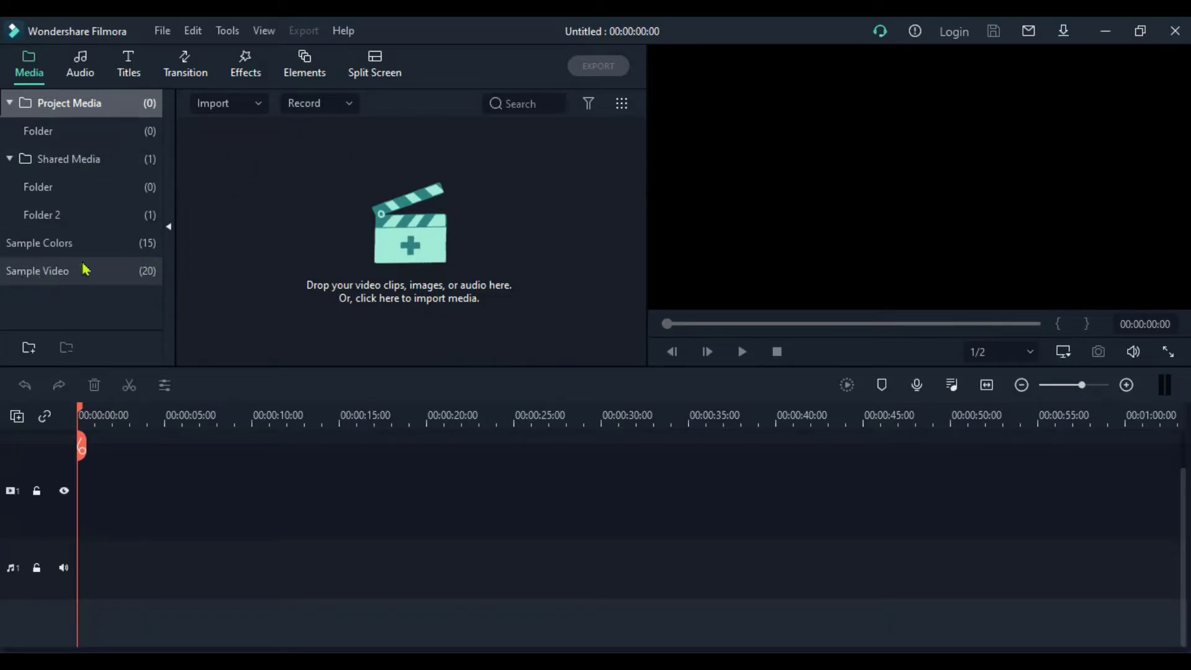
Look through Filmora's Audio, Titles, Transition, Effects, Elements and Split Screen libraries, including the list of audio categories.
click(81, 70)
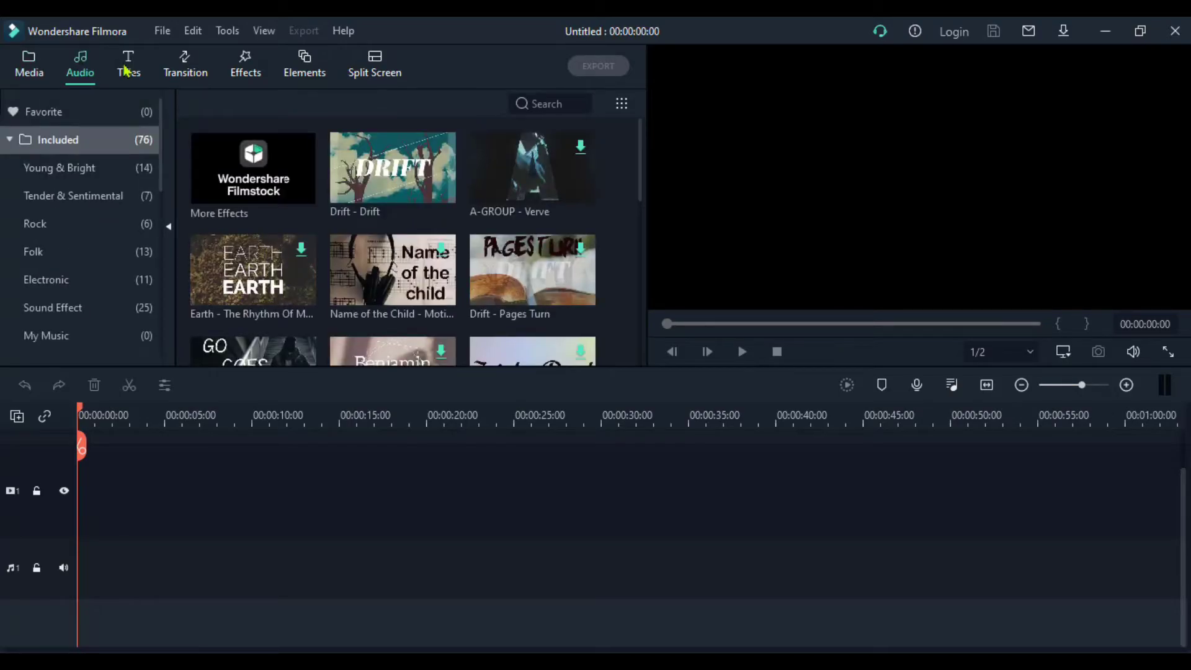
click(138, 70)
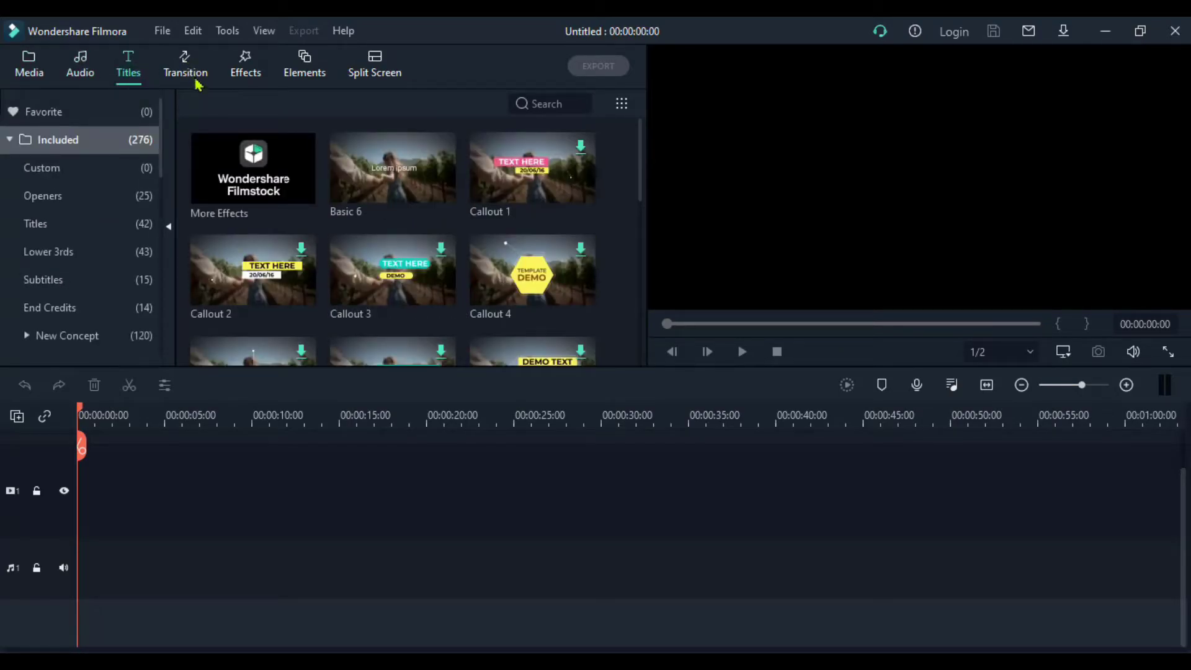
click(196, 72)
click(248, 73)
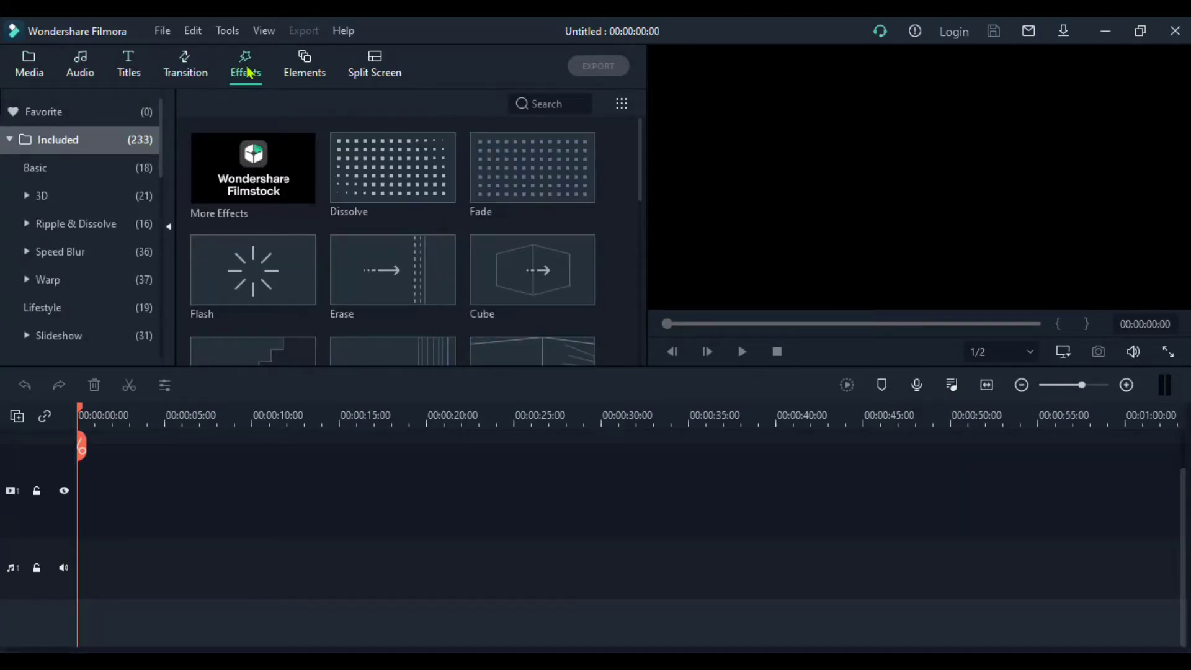
click(320, 73)
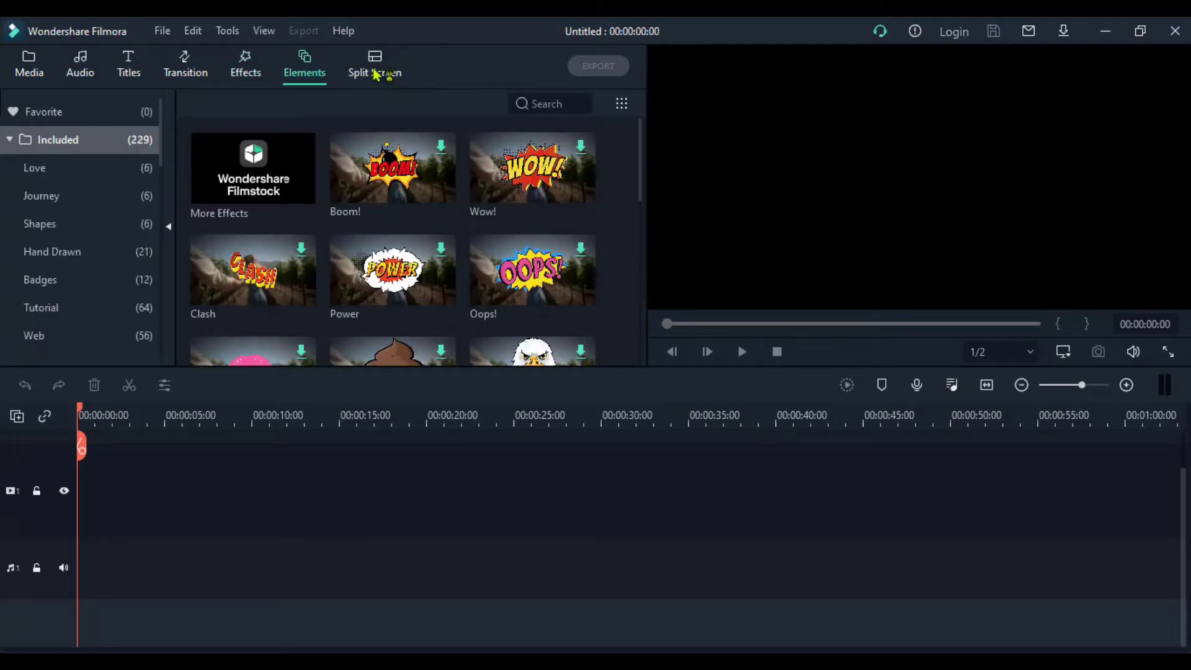
click(376, 74)
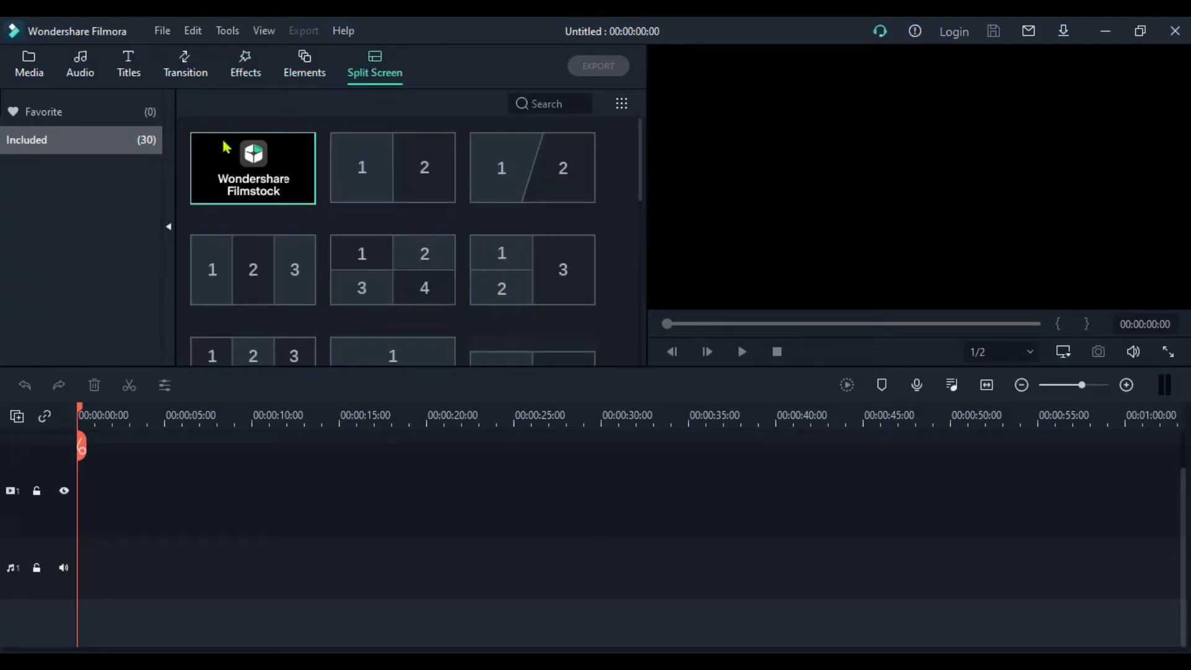
click(46, 74)
click(83, 78)
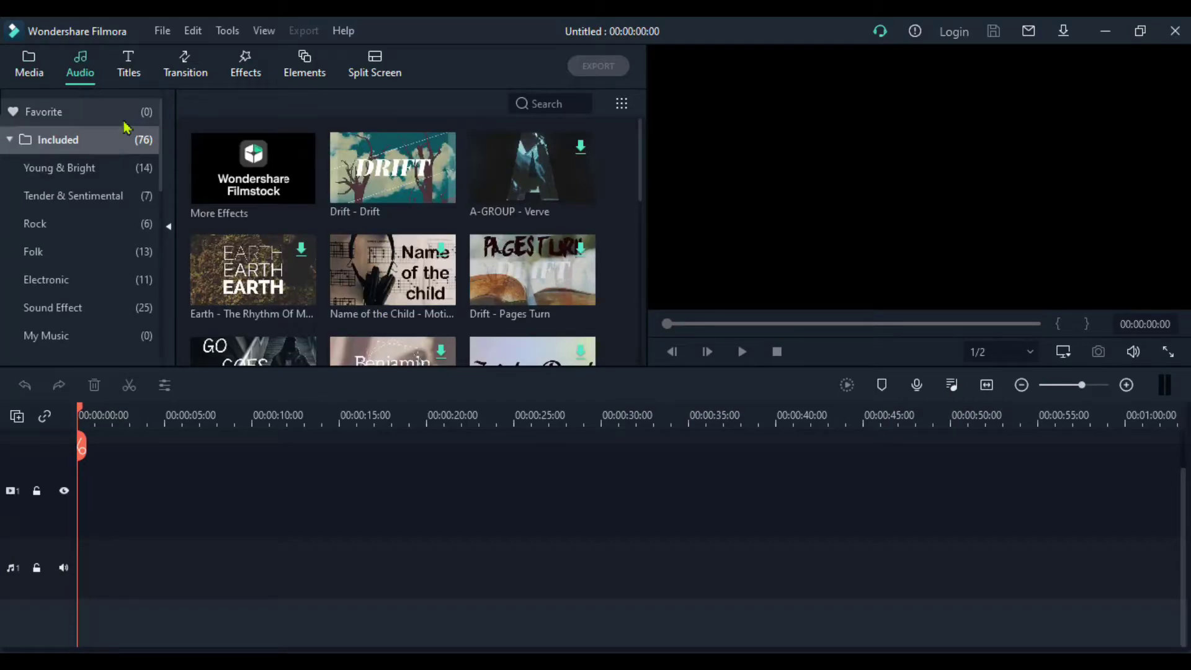
scroll(157, 178, down, 3)
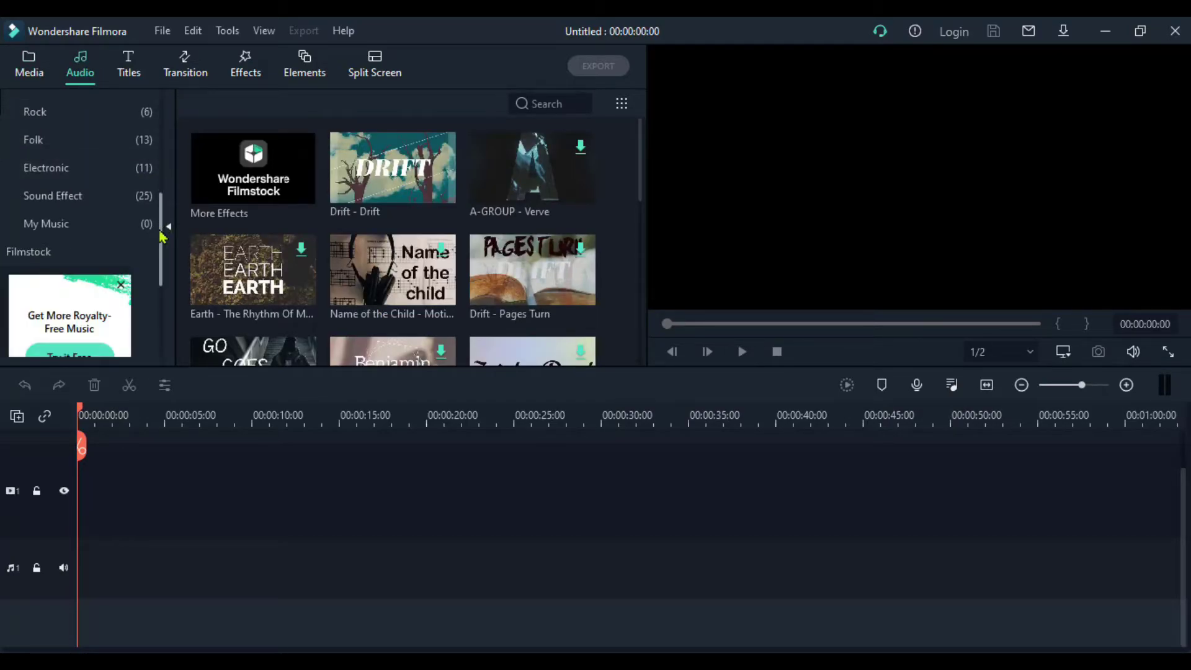
scroll(160, 236, down, 3)
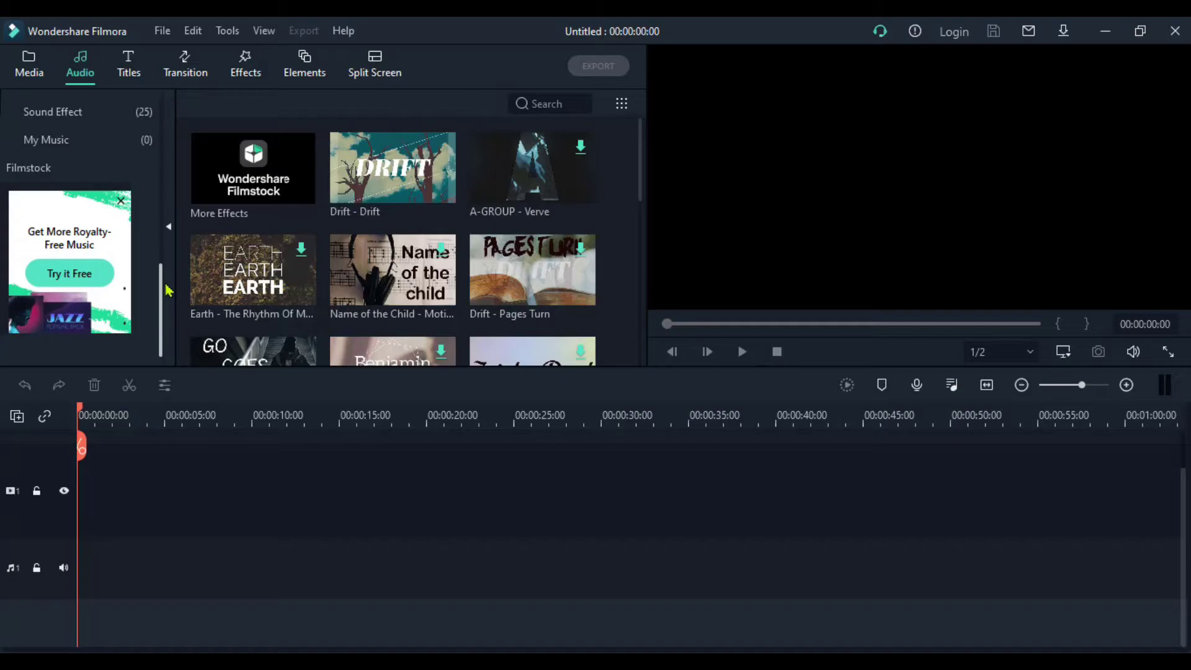
scroll(165, 261, up, 4)
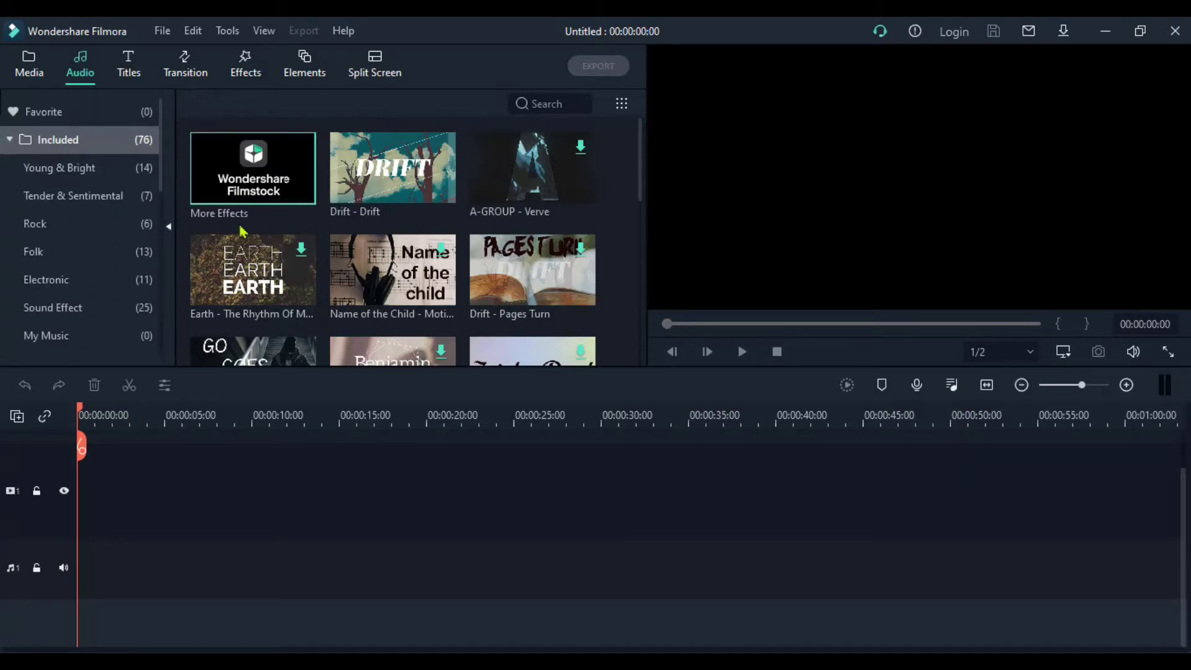
Place the Travel 04 sample video at the start of video track 1.
click(30, 77)
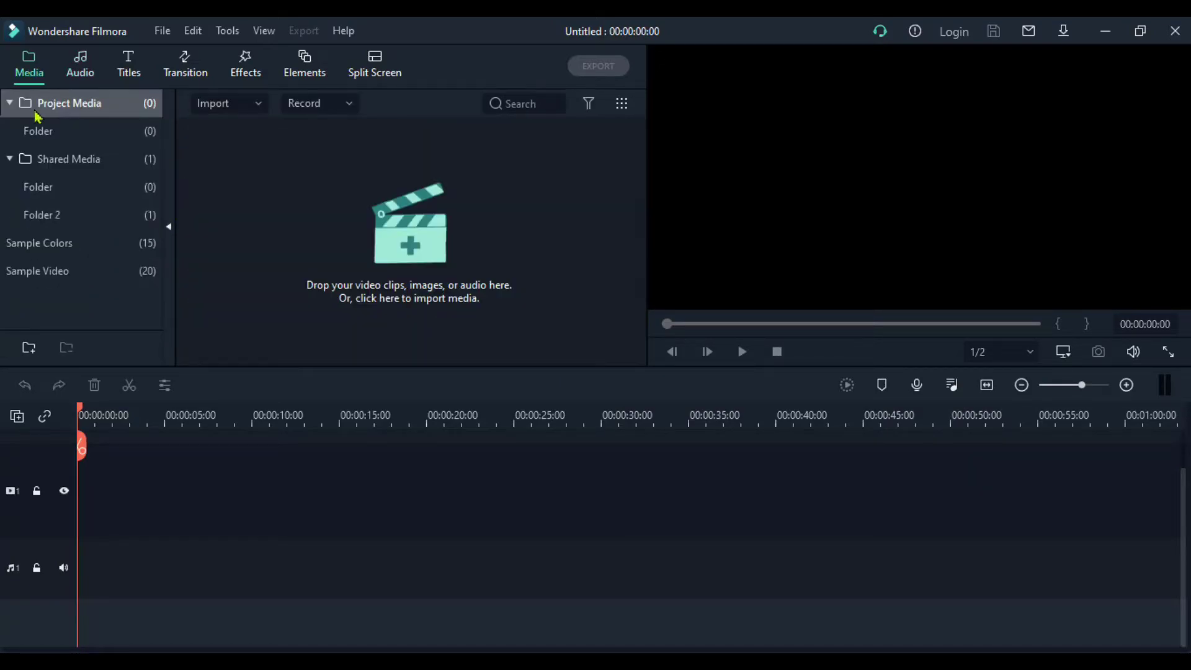
click(24, 271)
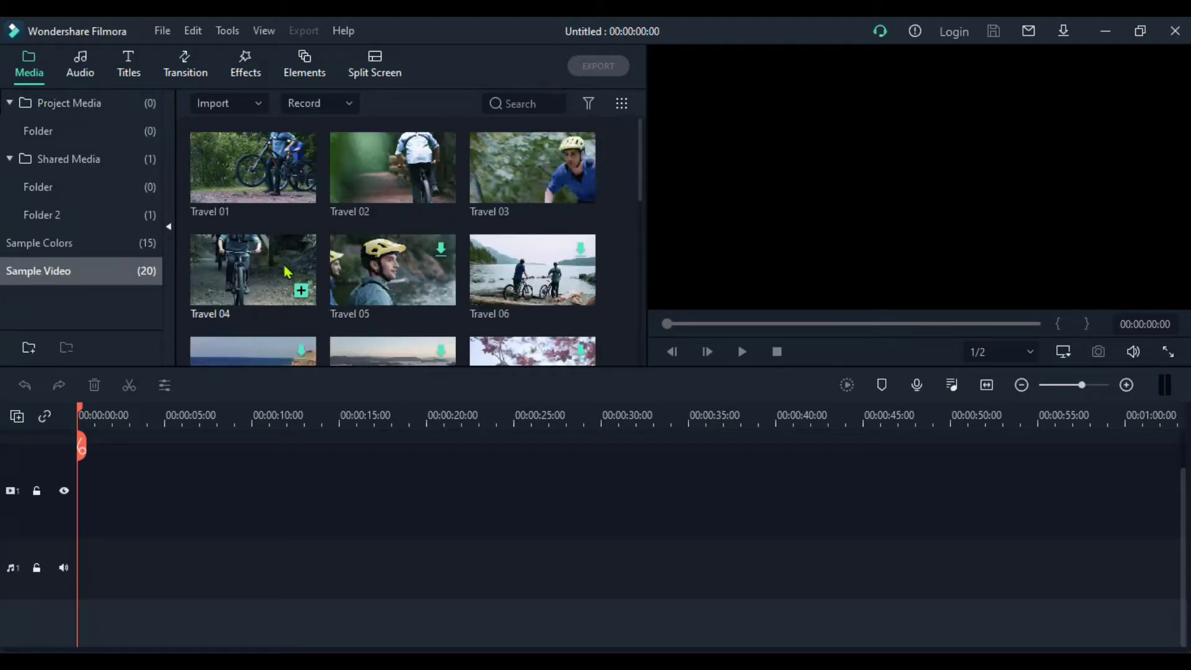
click(250, 274)
drag(248, 274, 108, 520)
Examine the Travel 04 clip's video properties and available clip commands, and close the properties.
double_click(103, 517)
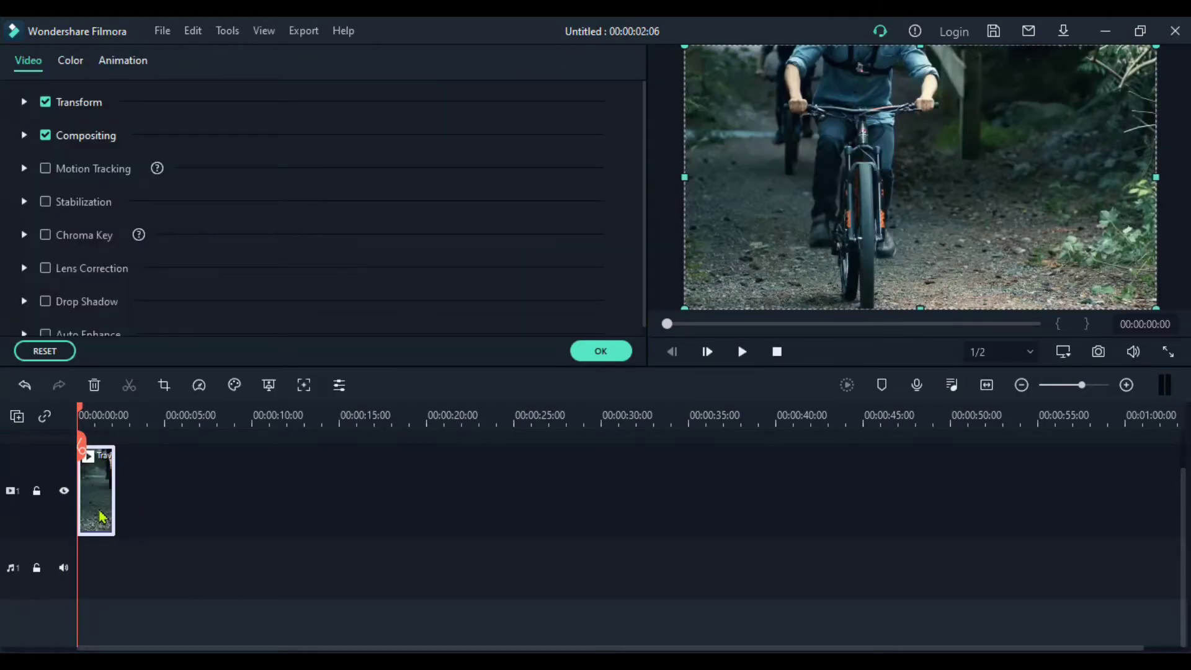
right_click(99, 510)
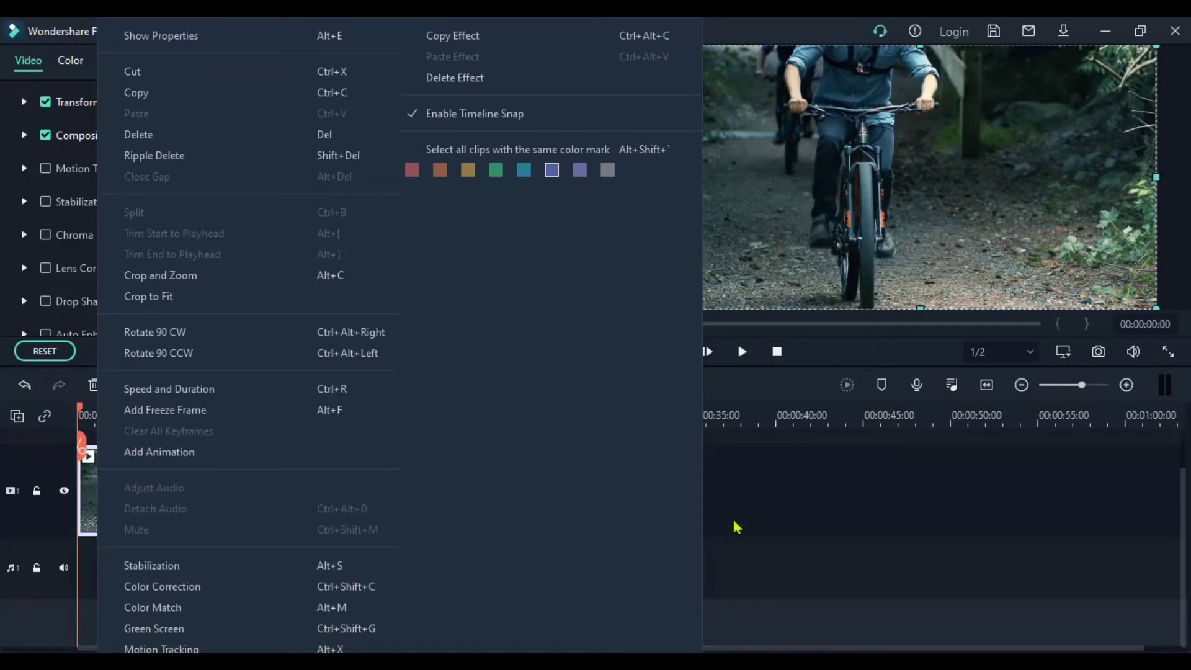
click(756, 525)
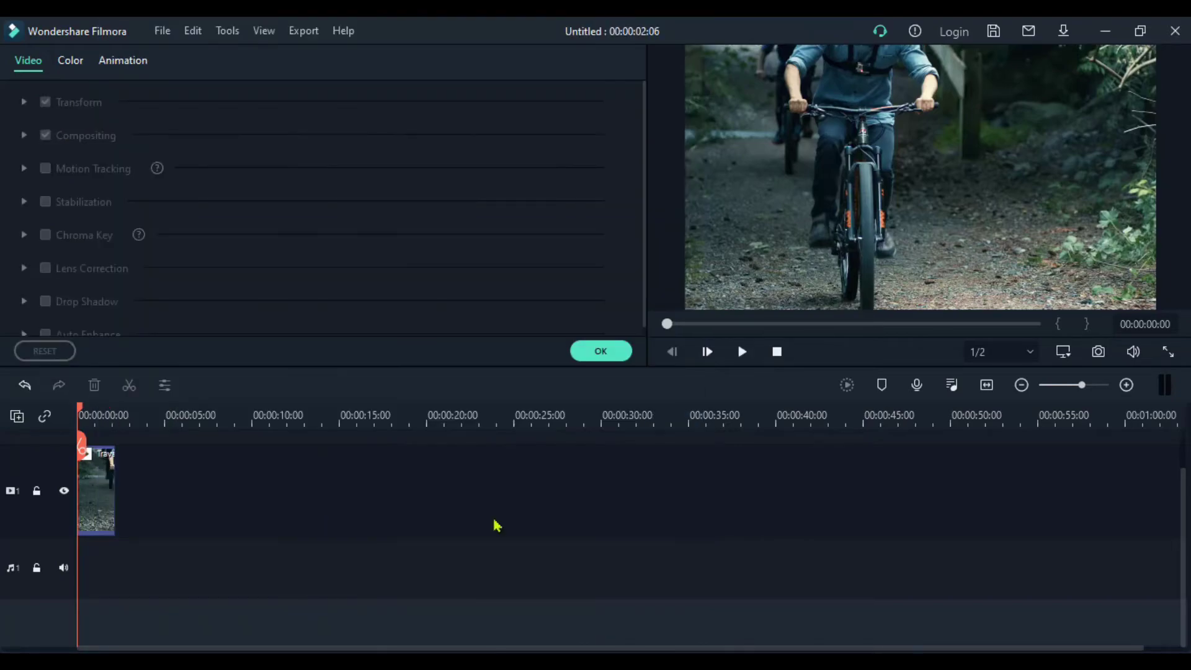
click(106, 516)
click(290, 517)
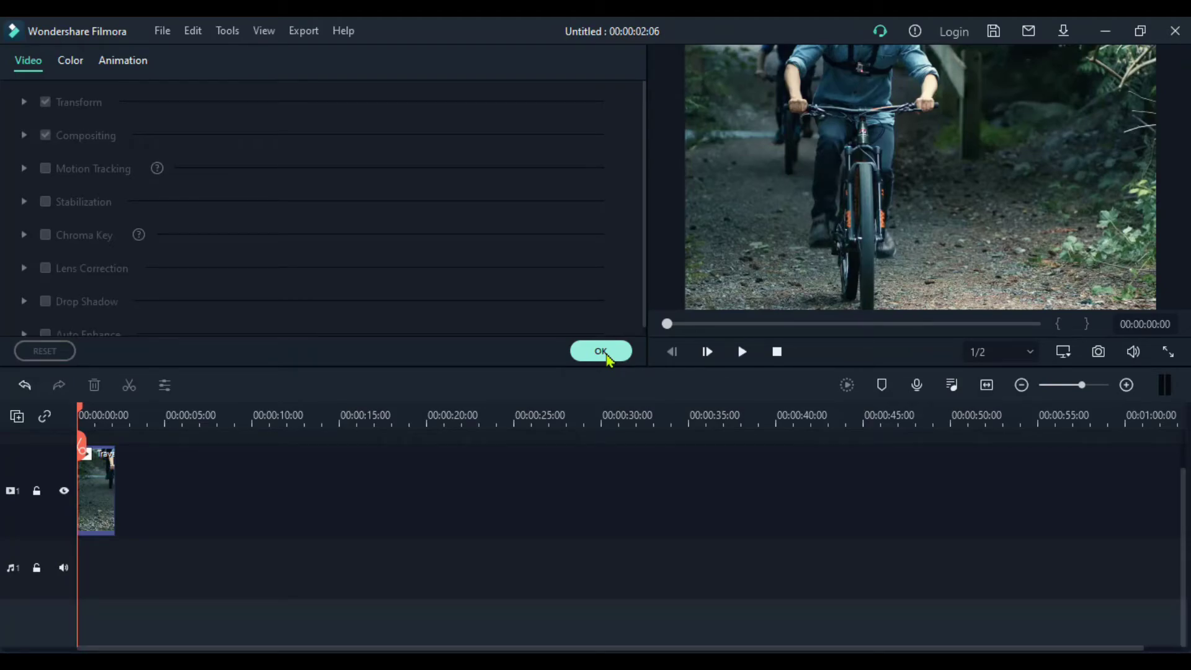
click(601, 351)
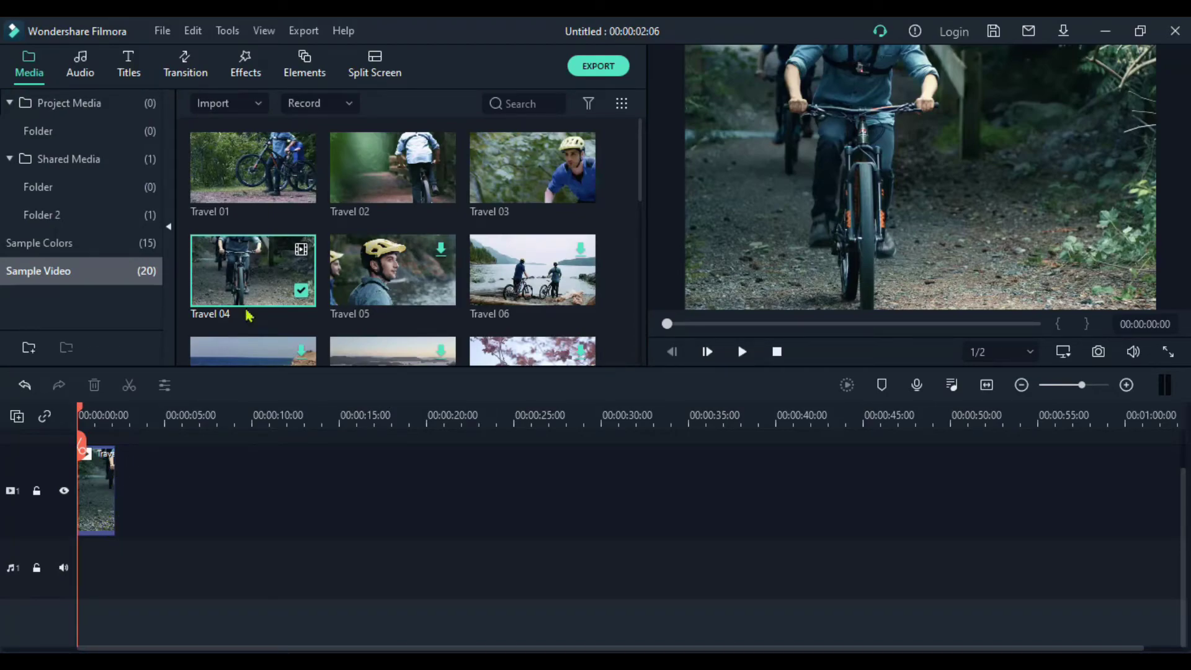
Export the project as a local MP4 file to the Downloads folder and close the finished export dialog.
click(596, 66)
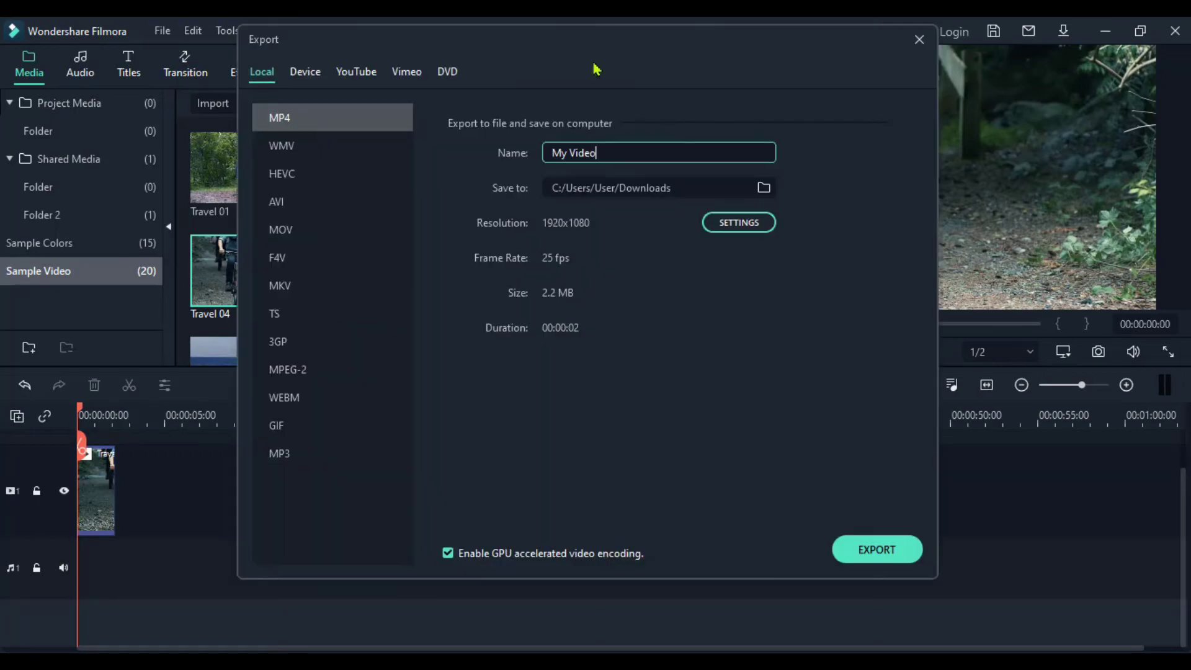
click(764, 188)
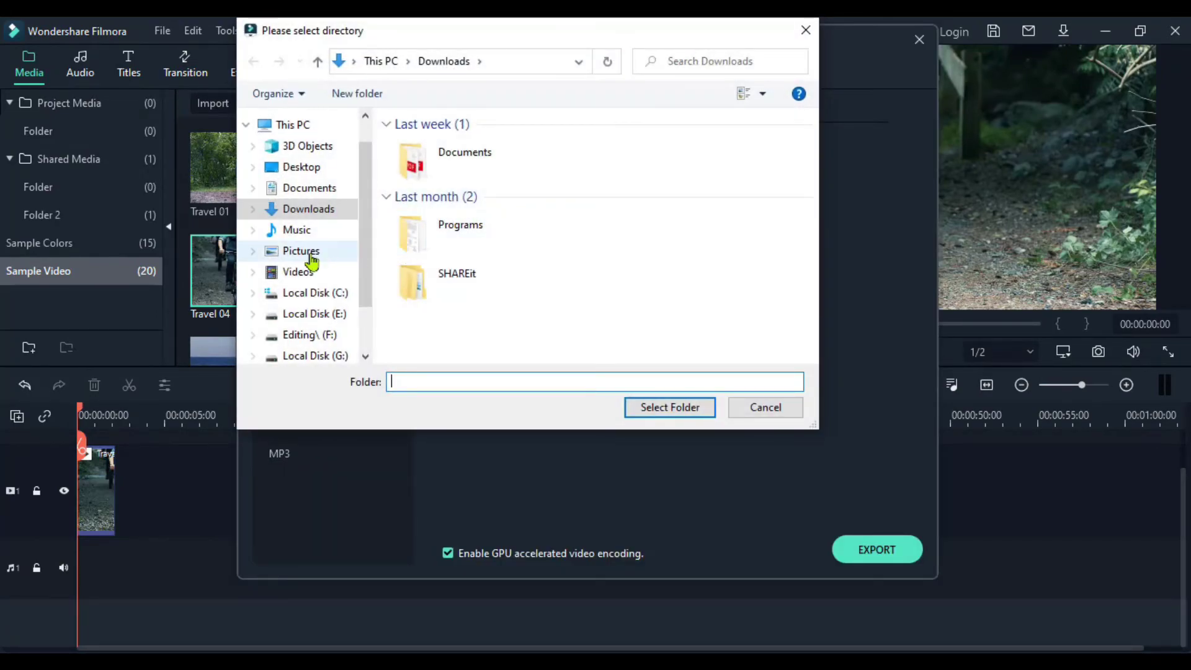
click(309, 210)
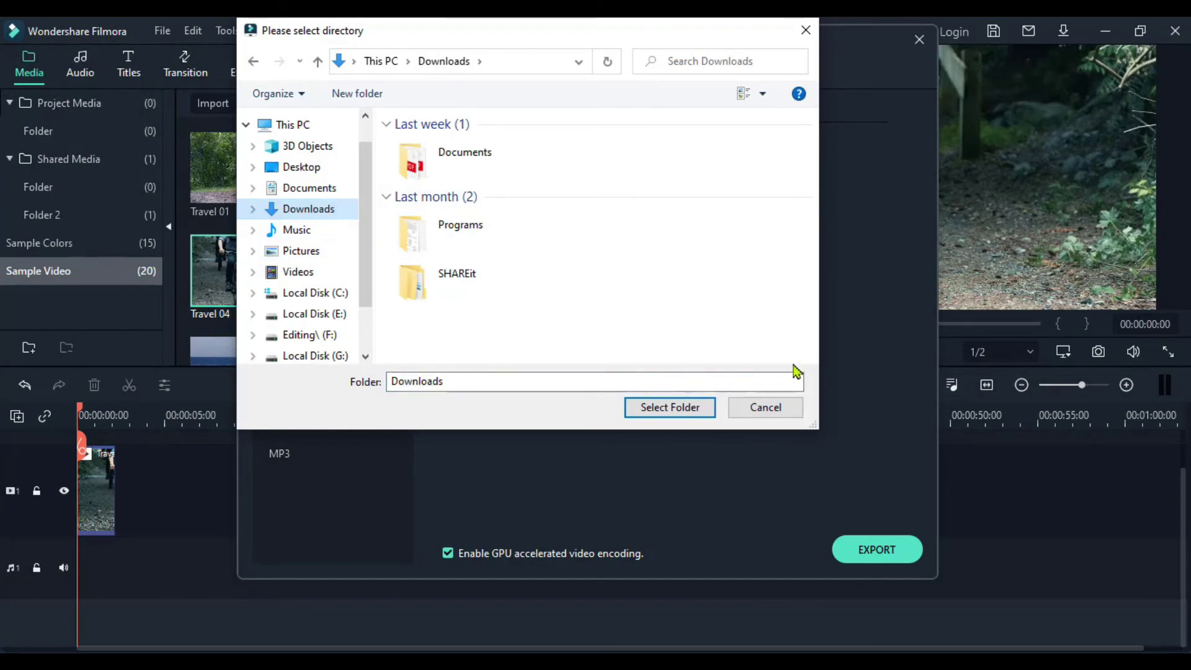
click(653, 407)
click(872, 550)
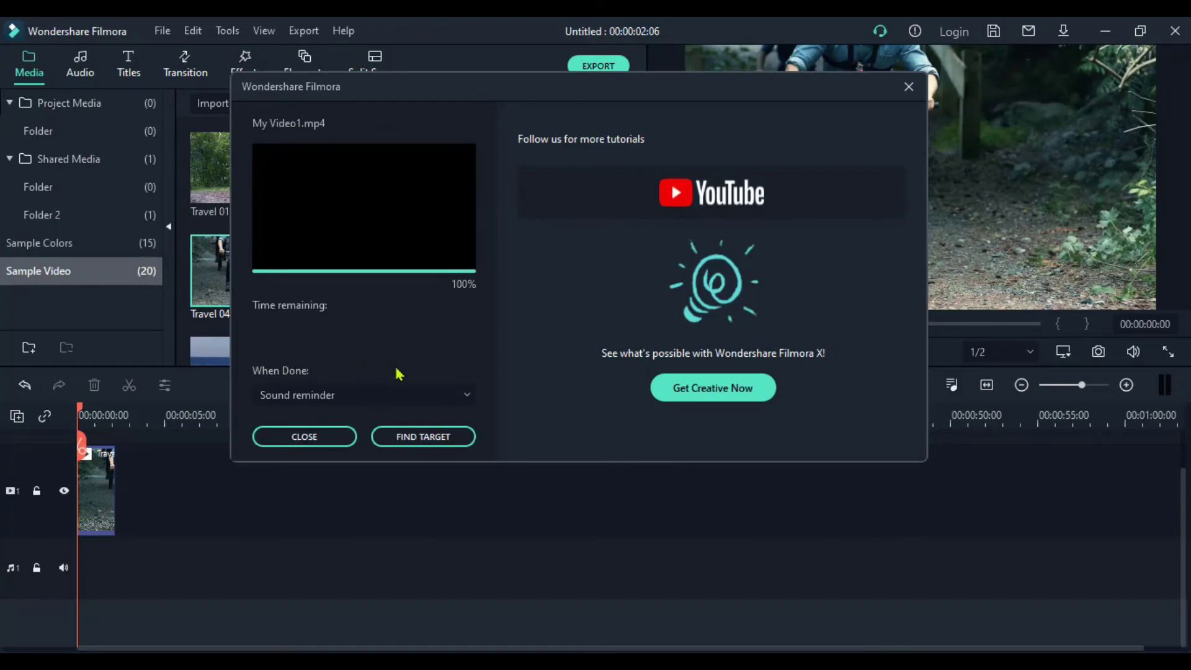
click(331, 438)
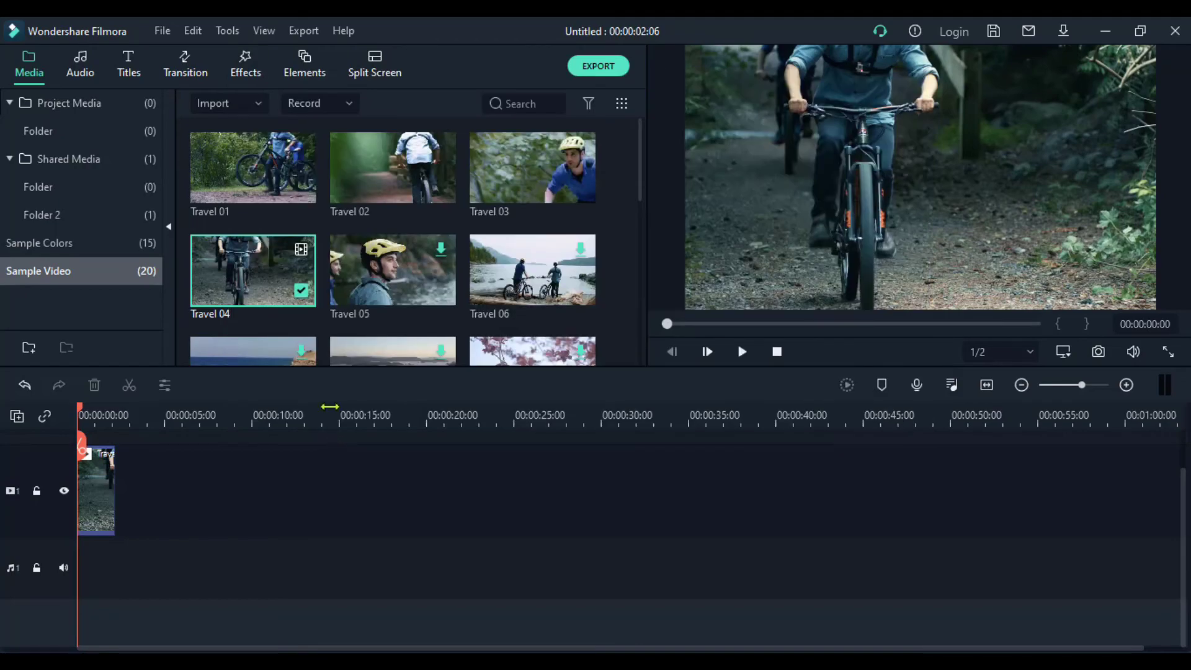